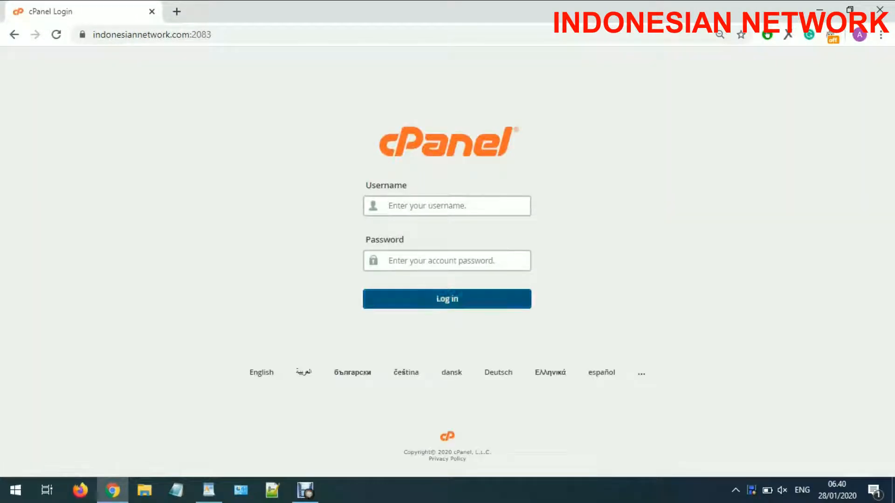
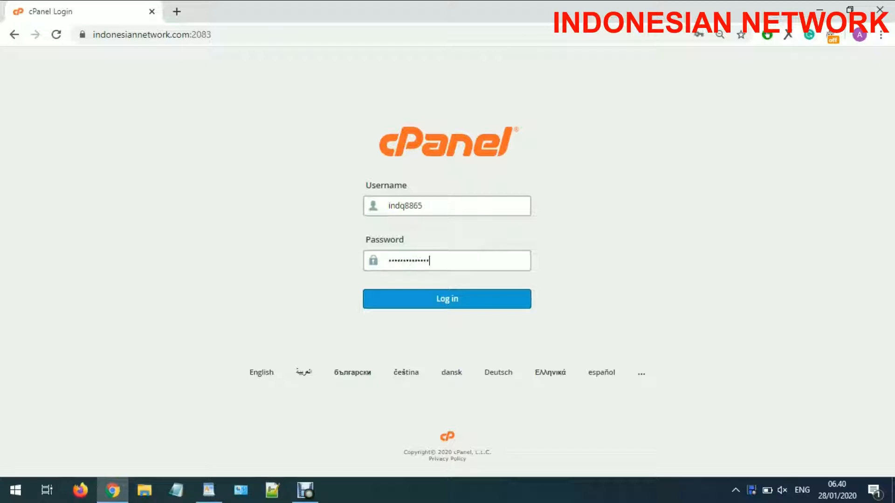
# - Log in to cPanel with the hosting account's username and password
pyautogui.press('Return')
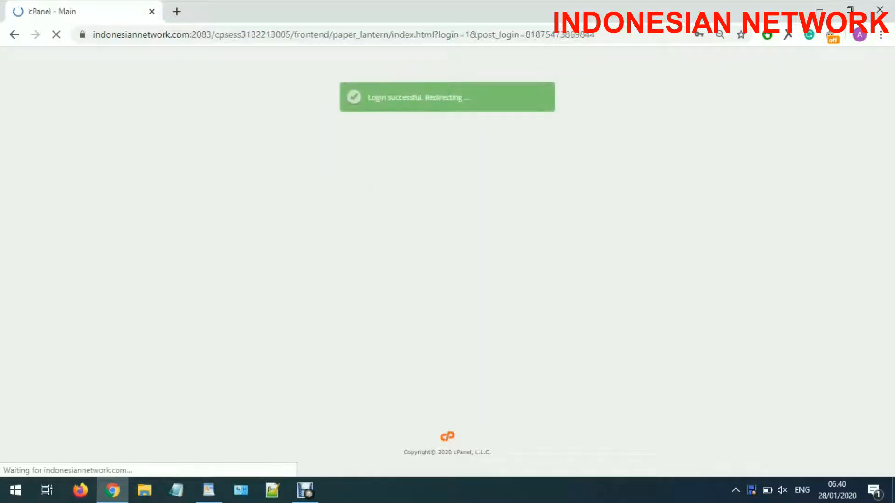
# - Open Softaculous Apps Installer from the Software section in a new tab and switch to it
pyautogui.scroll(-3, 66, 291)
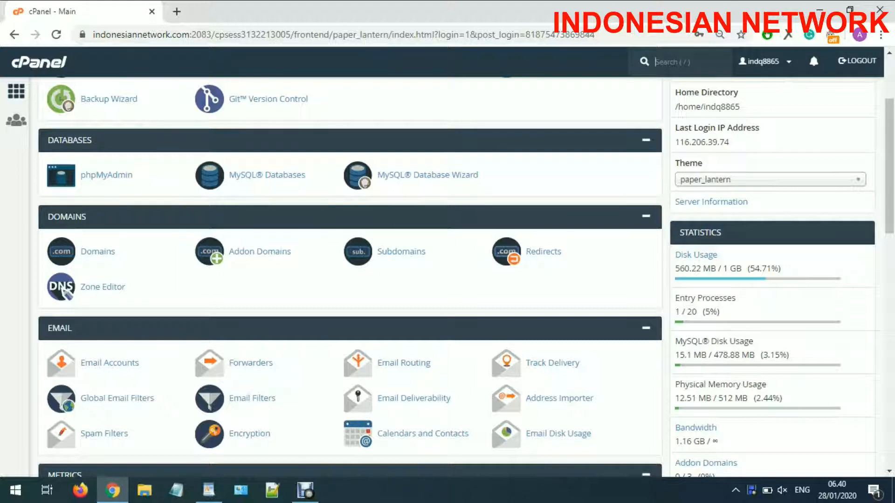
pyautogui.scroll(-3, 350, 278)
pyautogui.scroll(-7, 279, 311)
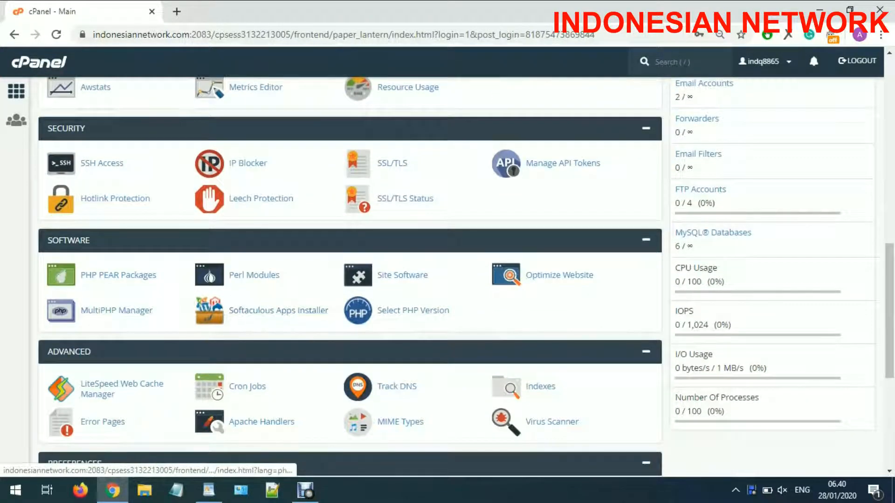
pyautogui.rightClick(251, 310)
pyautogui.click(289, 318)
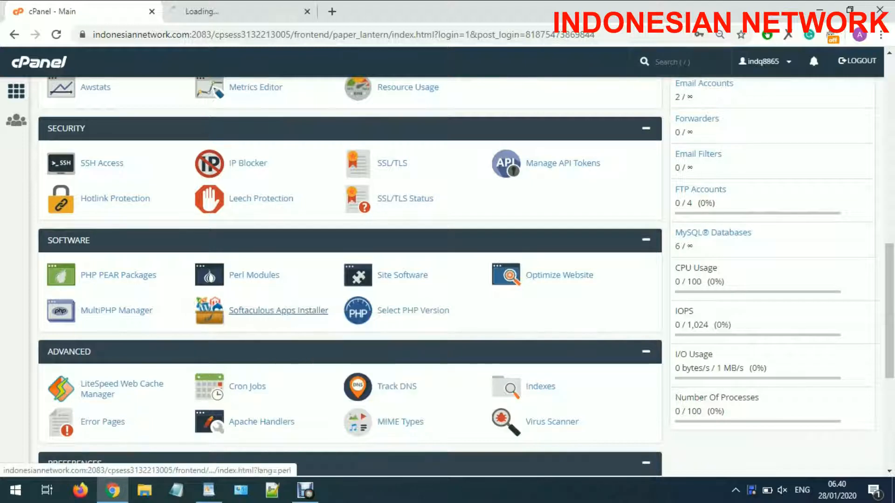
pyautogui.click(240, 11)
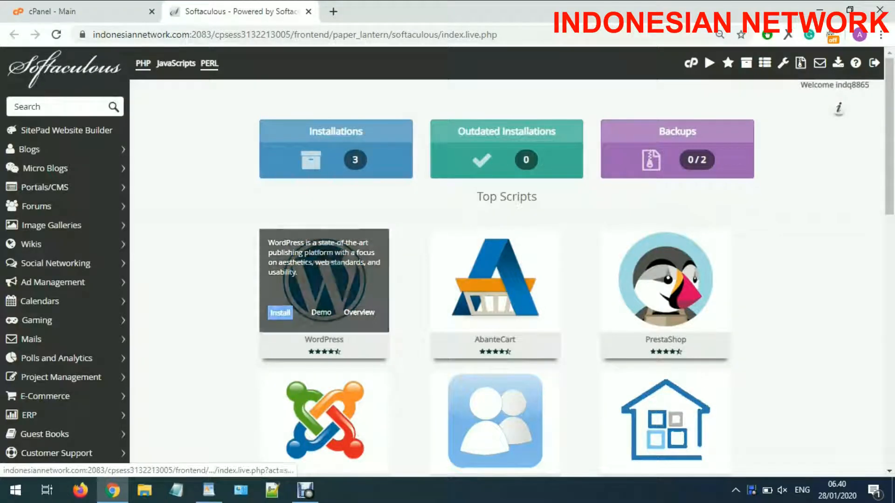
# - Start a WordPress install and set its install directory to nuklir
pyautogui.moveTo(324, 289)
pyautogui.click(280, 312)
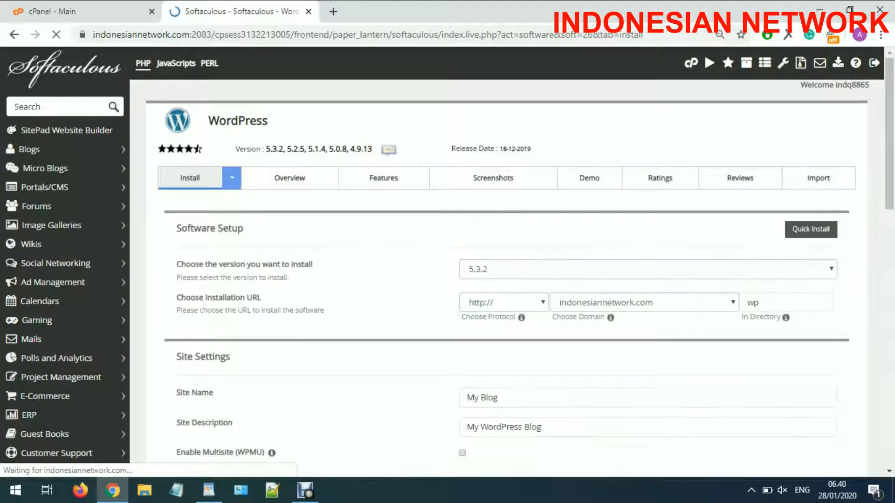
pyautogui.moveTo(766, 303); pyautogui.dragTo(742, 303)
pyautogui.write('nuklir')
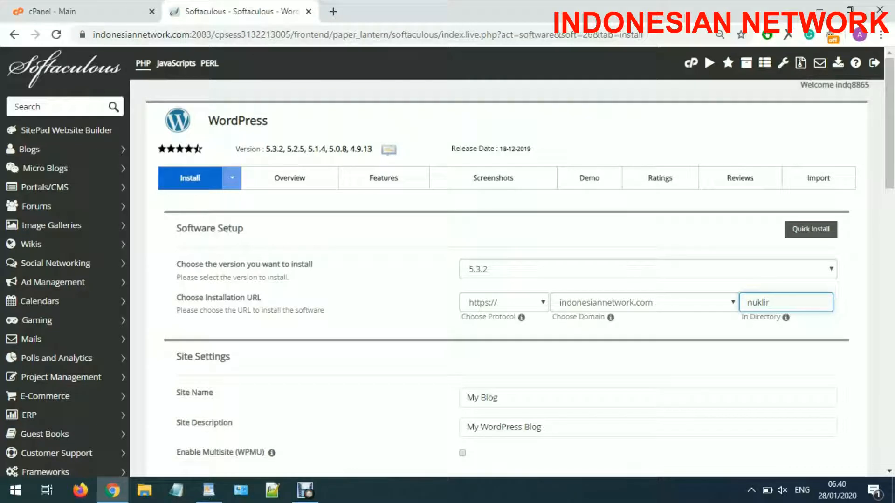
# - Change the site name to My Blog Nuklir and lengthen the admin password
pyautogui.scroll(-1, 559, 332)
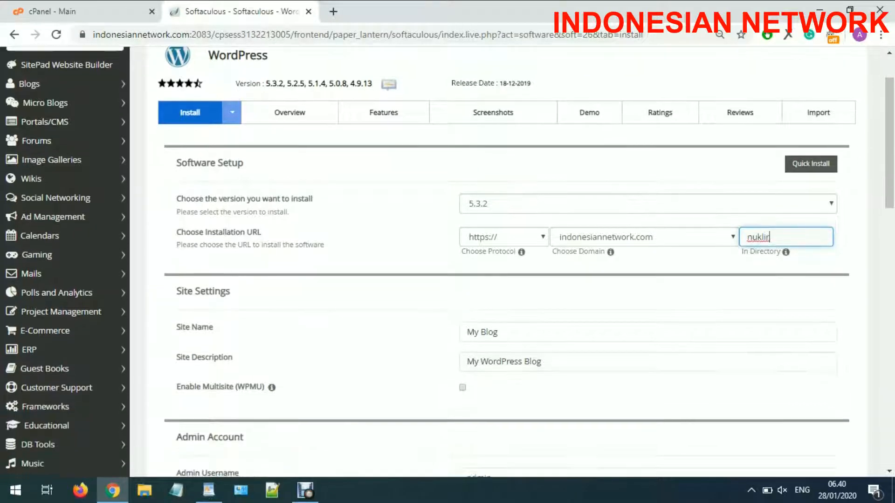
pyautogui.click(559, 332)
pyautogui.write('Nuklir')
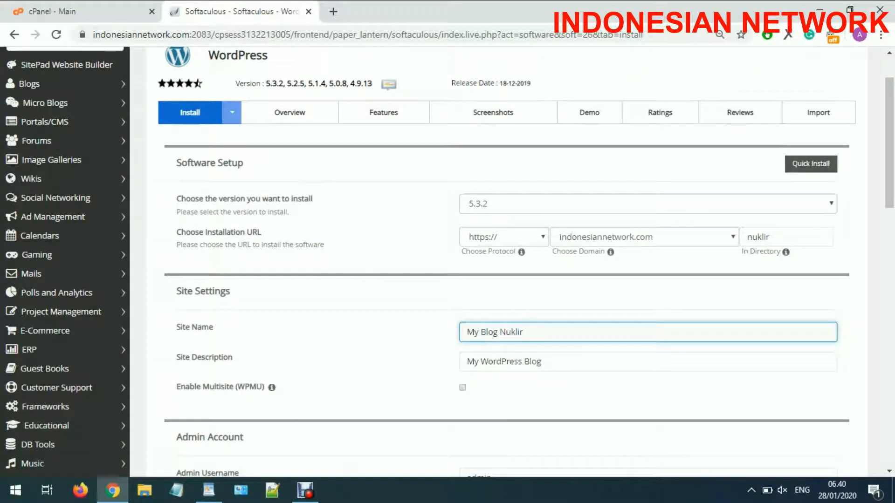
pyautogui.scroll(-2, 512, 261)
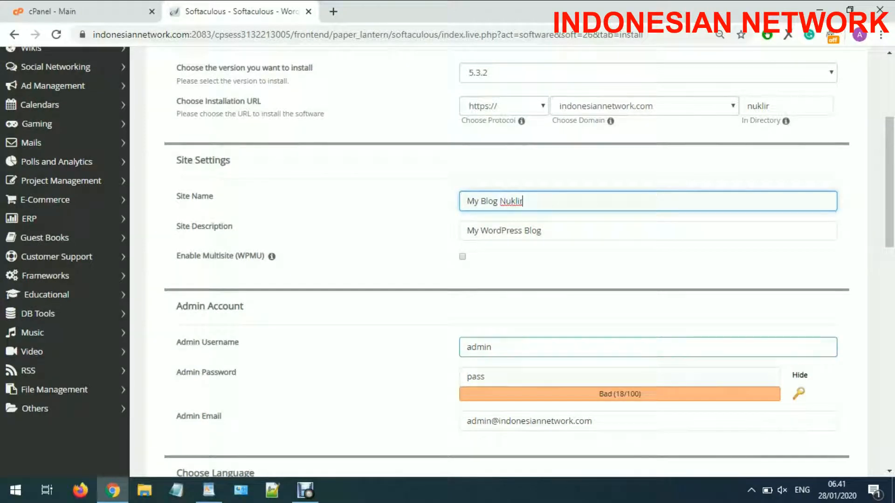
pyautogui.click(485, 376)
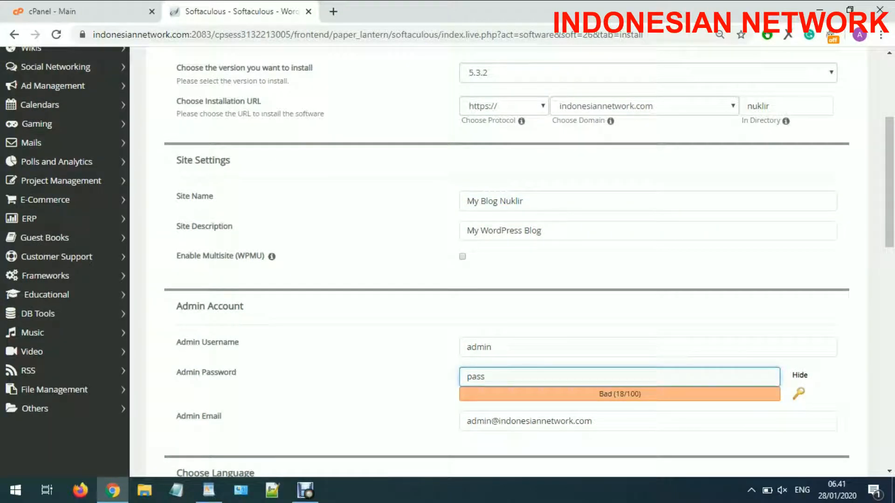
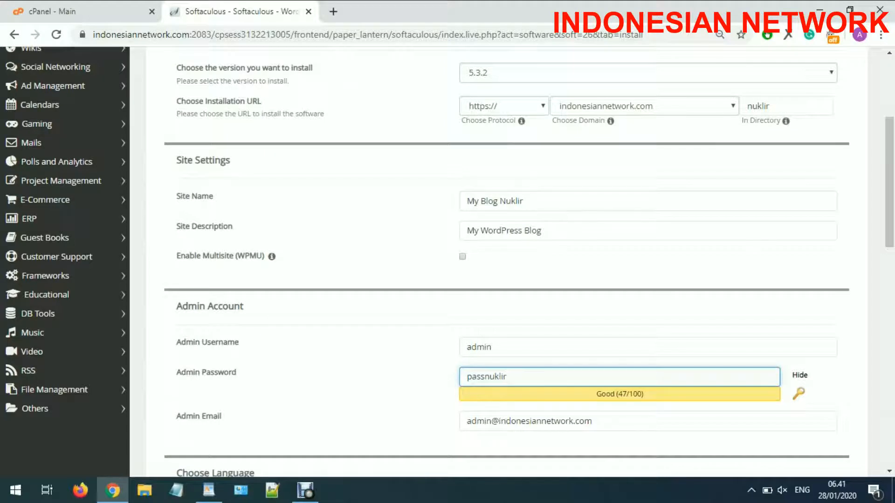
# - Review the admin account fields and launch the WordPress installation
pyautogui.scroll(-2, 513, 261)
pyautogui.press('Tab')
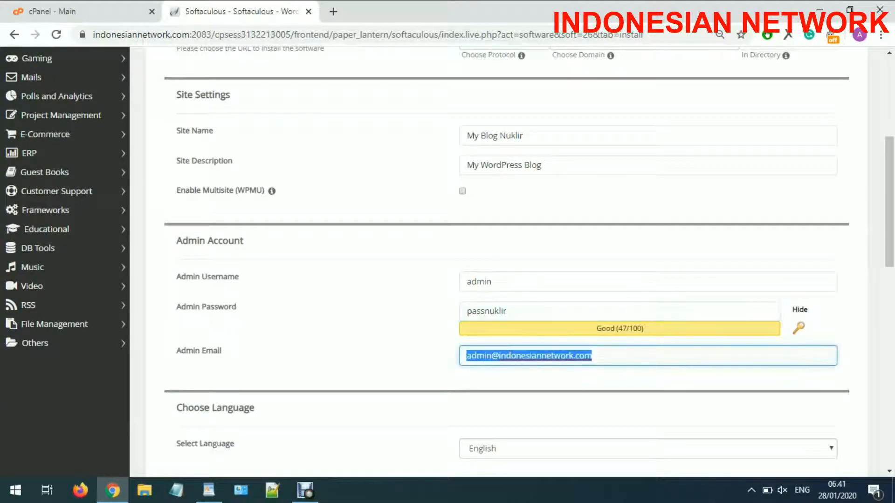
pyautogui.doubleClick(479, 281)
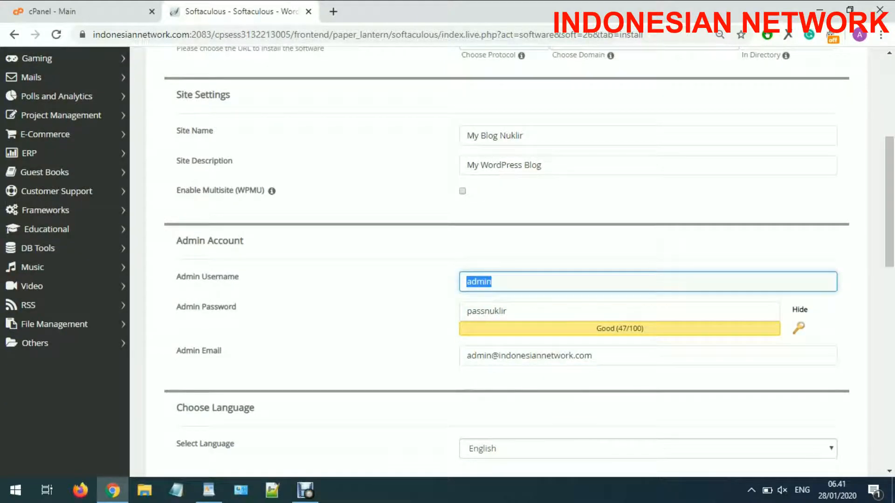
pyautogui.moveTo(182, 241); pyautogui.dragTo(244, 241)
pyautogui.click(270, 243)
pyautogui.scroll(-1, 270, 243)
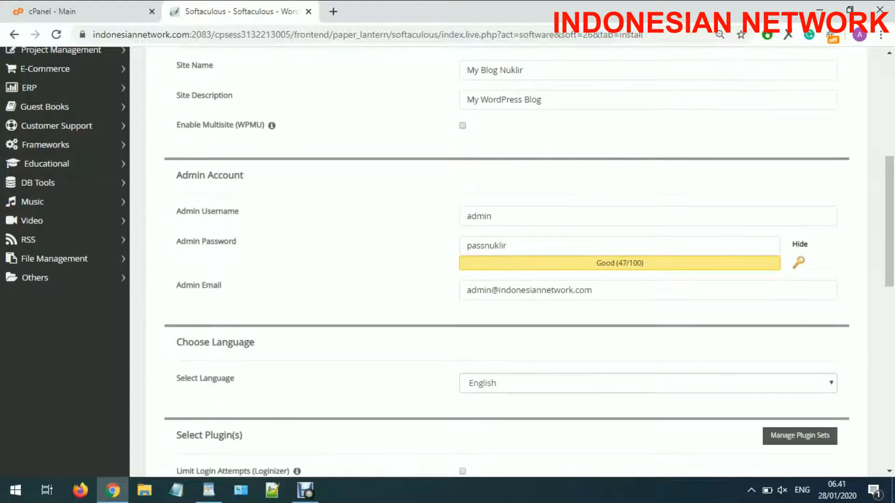
pyautogui.scroll(-10, 506, 261)
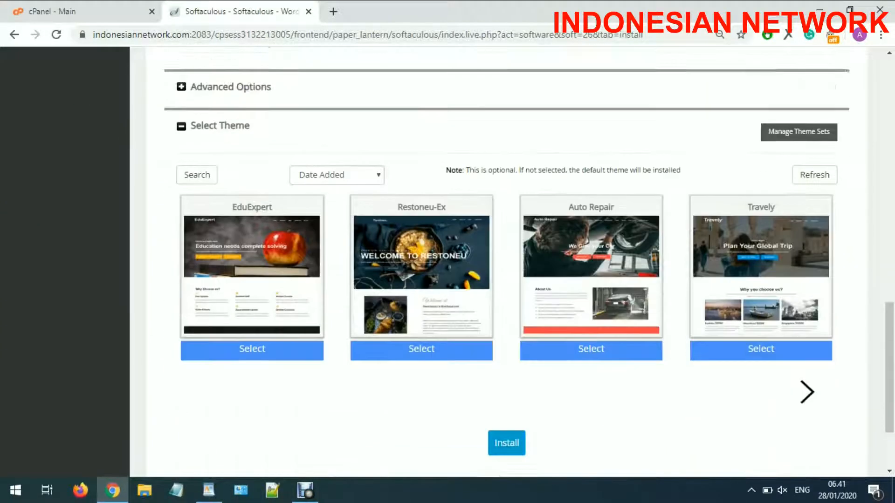
pyautogui.scroll(-1, 506, 261)
pyautogui.scroll(2, 507, 261)
pyautogui.scroll(-3, 507, 261)
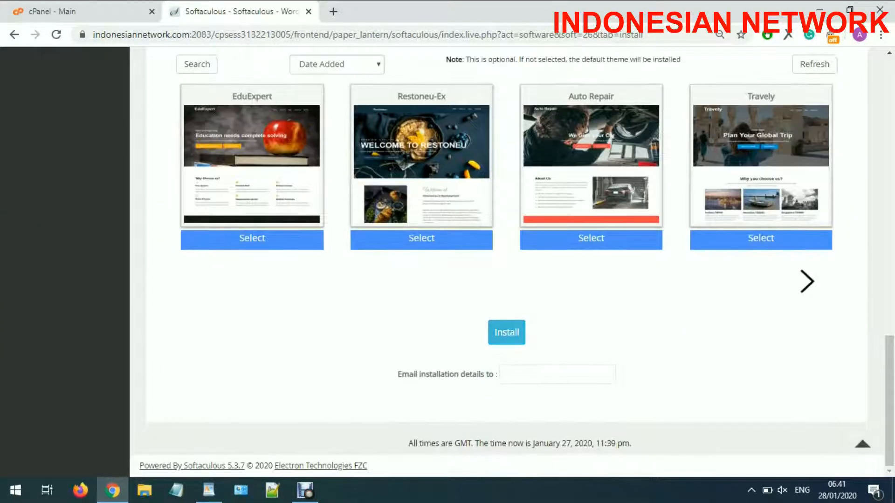
pyautogui.click(507, 333)
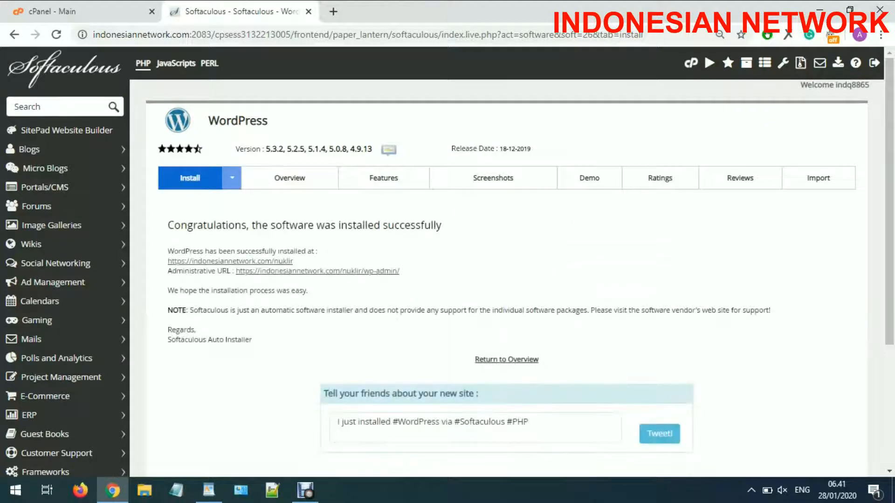
# - Open the installed blog at indonesiannetwork.com/nuklir in a new tab
pyautogui.rightClick(285, 262)
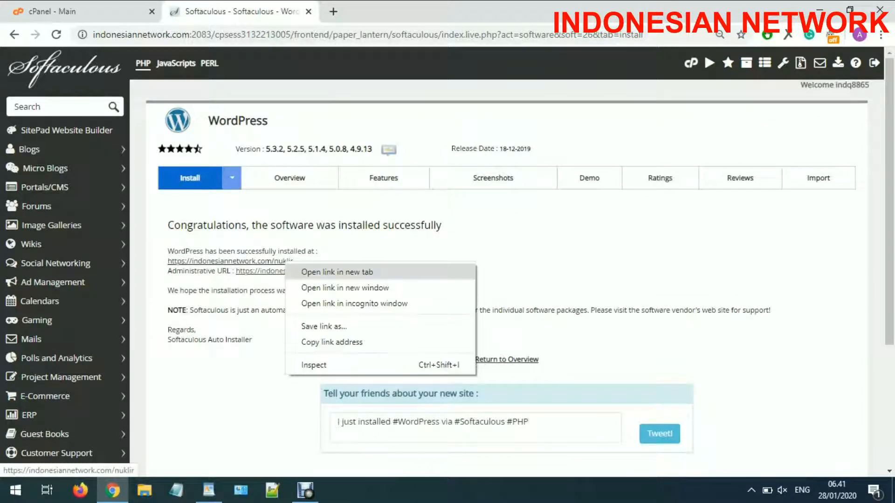
pyautogui.click(337, 272)
# - View the My Blog Nuklir homepage and check its https connection security
pyautogui.click(394, 11)
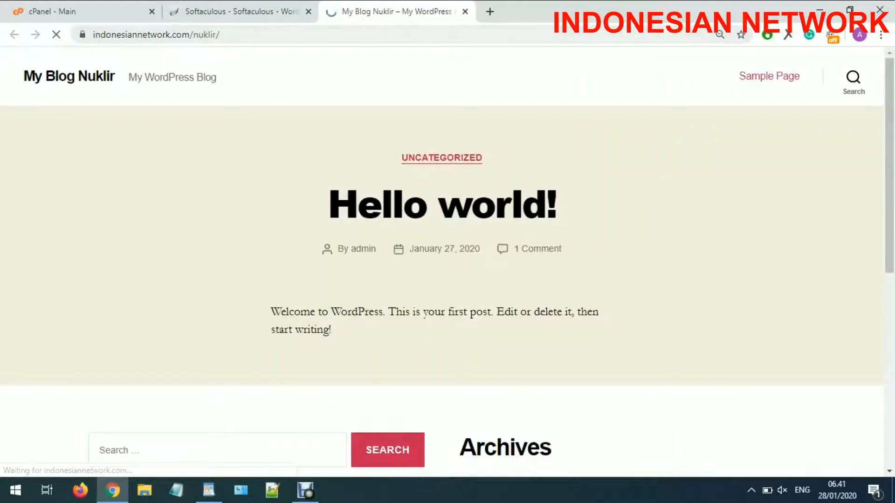
pyautogui.moveTo(222, 35); pyautogui.dragTo(193, 35)
pyautogui.click(224, 35)
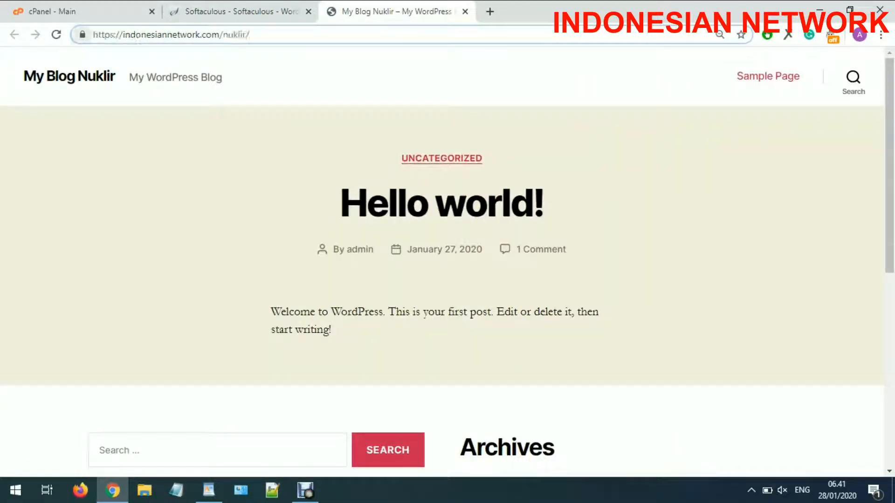
pyautogui.click(82, 35)
pyautogui.click(83, 35)
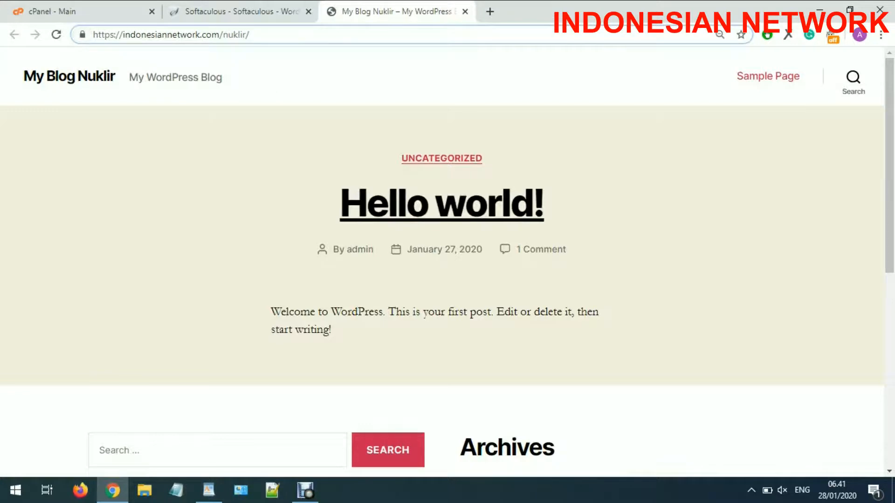
pyautogui.scroll(-5, 442, 206)
pyautogui.scroll(5, 442, 206)
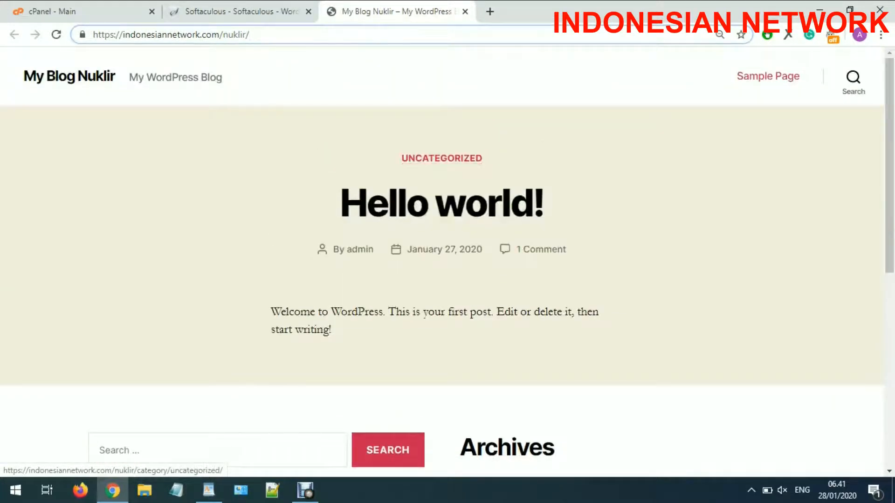
# - Try adding wp to the blog address, undo it, and return to cPanel
pyautogui.write('wp')
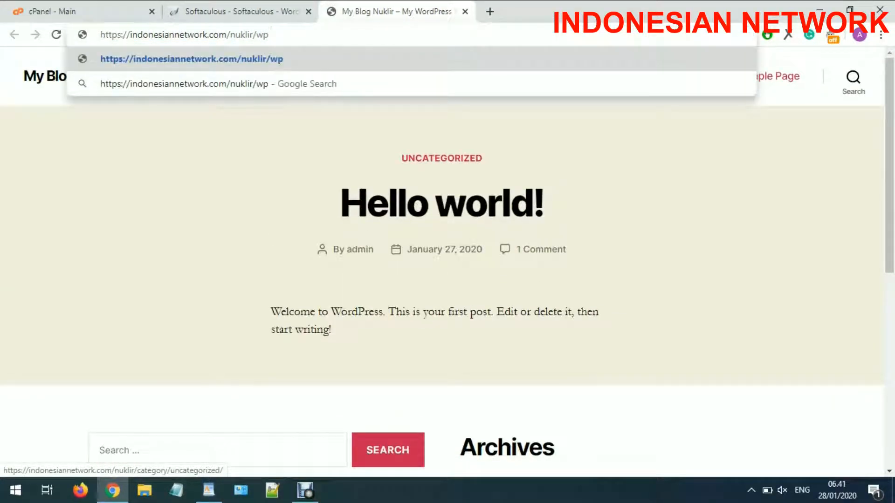
pyautogui.press('BackSpace')
pyautogui.press('BackSpace')
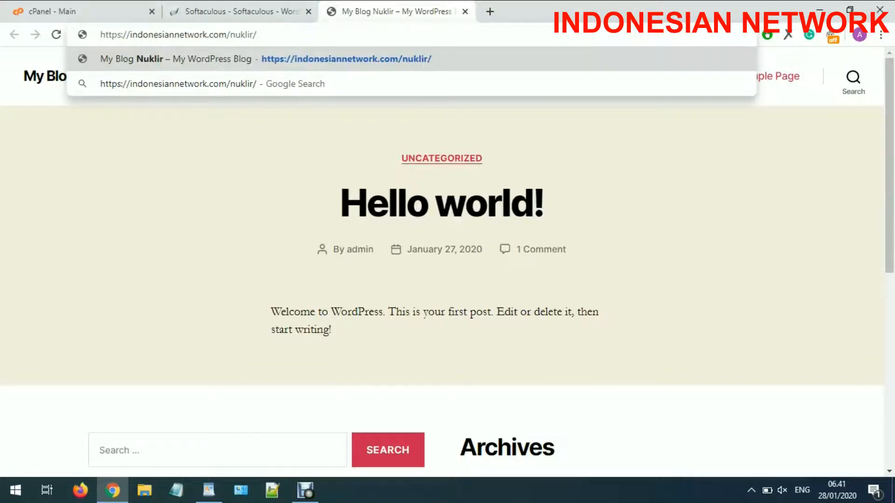
pyautogui.click(108, 12)
# - Open cPanel's Subdomains page in a new tab
pyautogui.scroll(3, 261, 199)
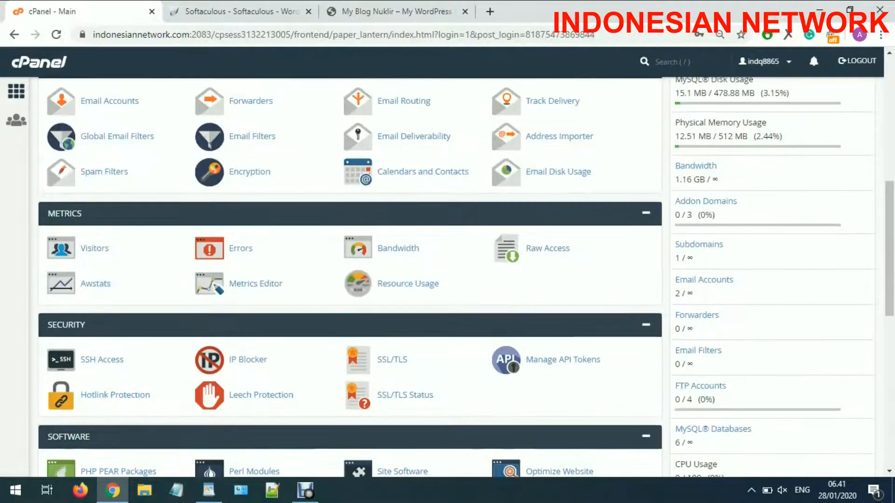
pyautogui.scroll(-4, 65, 269)
pyautogui.scroll(9, 65, 269)
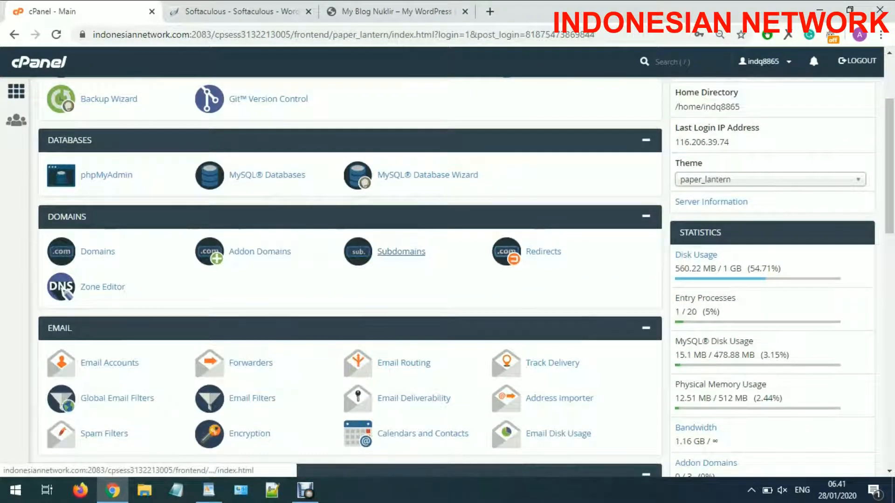
pyautogui.rightClick(397, 253)
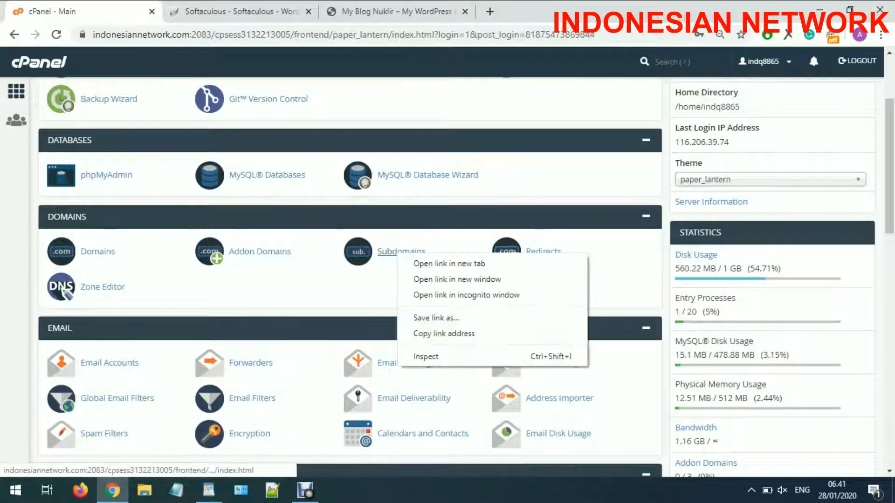
pyautogui.click(449, 263)
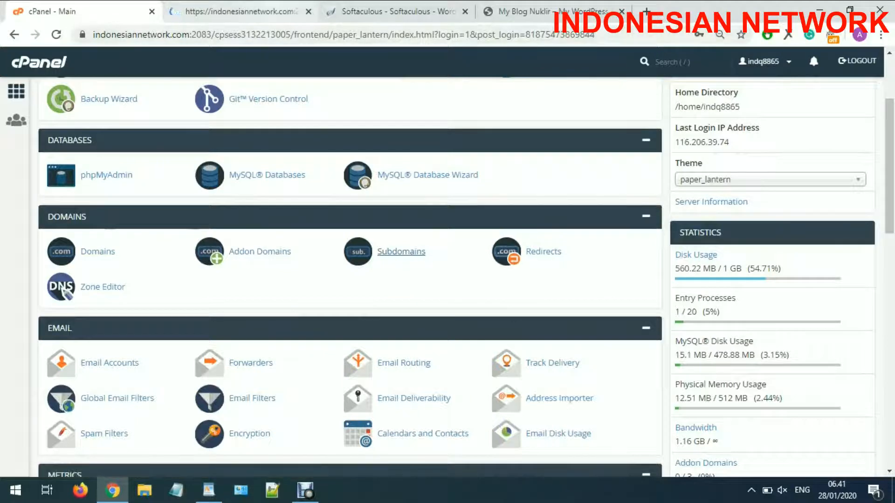
pyautogui.click(235, 11)
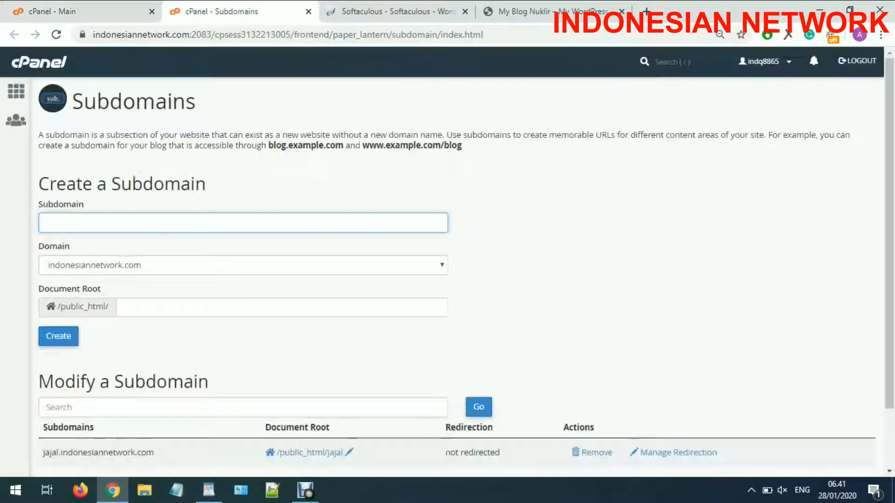
# - Create subdomain nuklir on indonesiannetwork.com with document root /public_html/nuklir
pyautogui.write('nuklir')
pyautogui.click(147, 307)
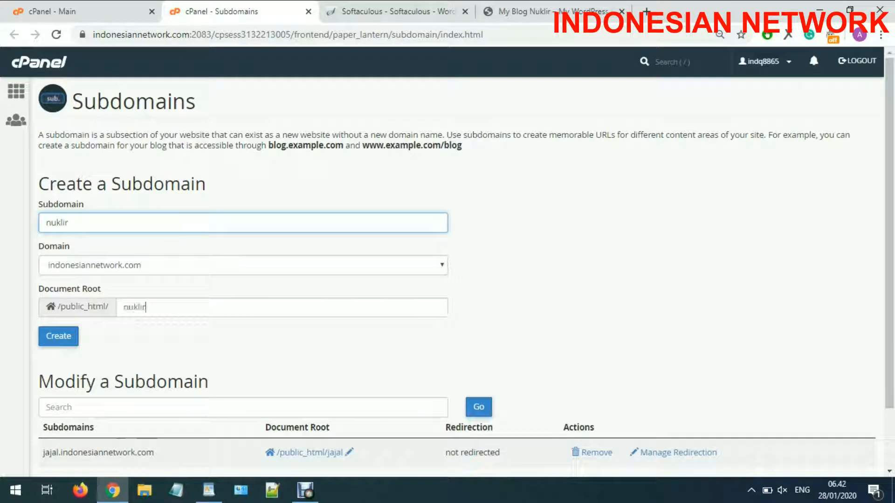
pyautogui.click(242, 265)
pyautogui.click(560, 266)
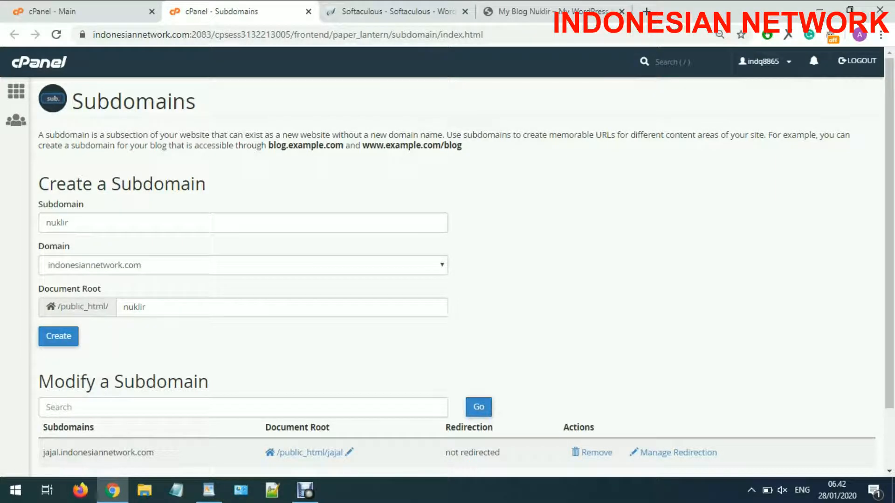
pyautogui.click(58, 337)
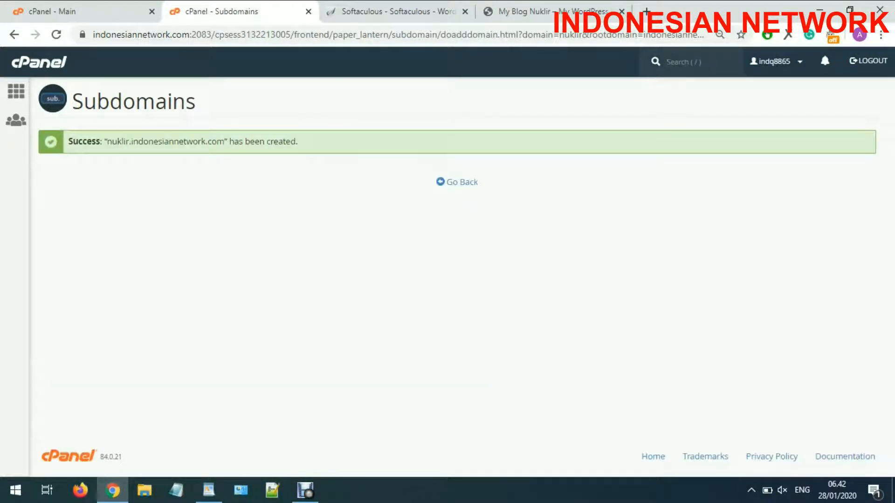
# - Check SSL/TLS Status showing nuklir.indonesiannetwork.com as AutoSSL validated
pyautogui.moveTo(106, 141); pyautogui.dragTo(198, 141)
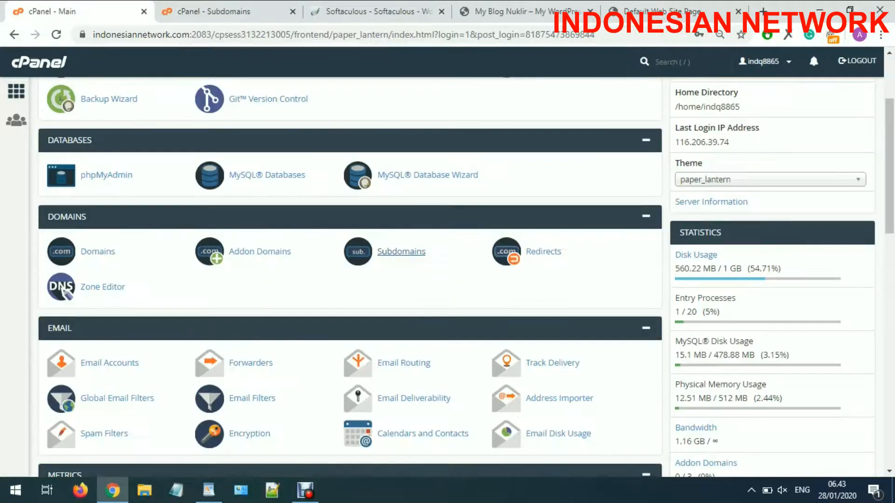
pyautogui.scroll(-3, 350, 280)
pyautogui.scroll(5, 396, 298)
pyautogui.scroll(-9, 396, 299)
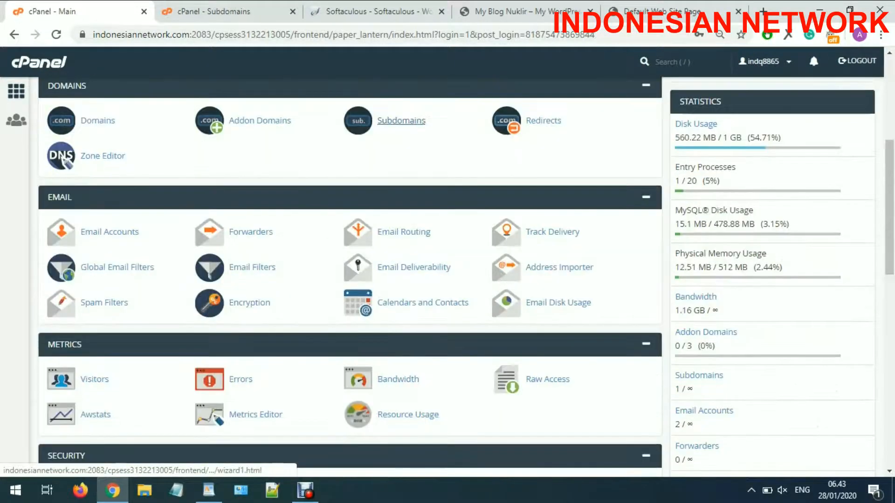
pyautogui.scroll(2, 392, 294)
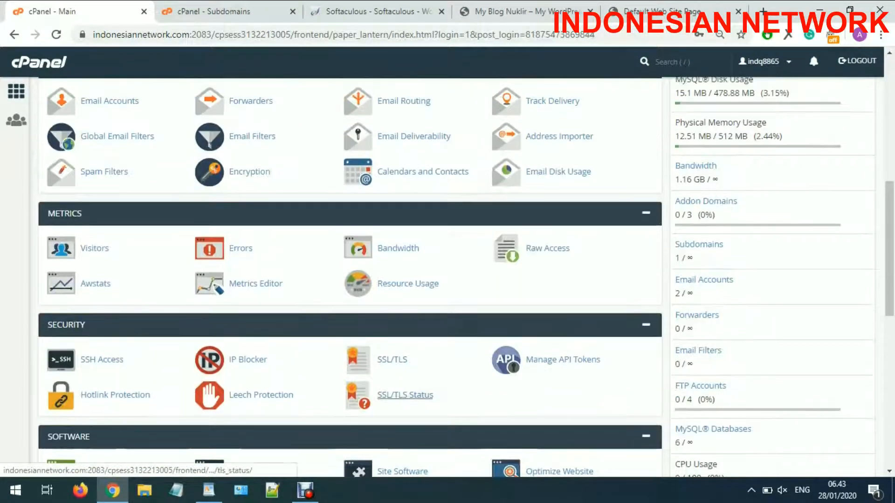
pyautogui.click(405, 395)
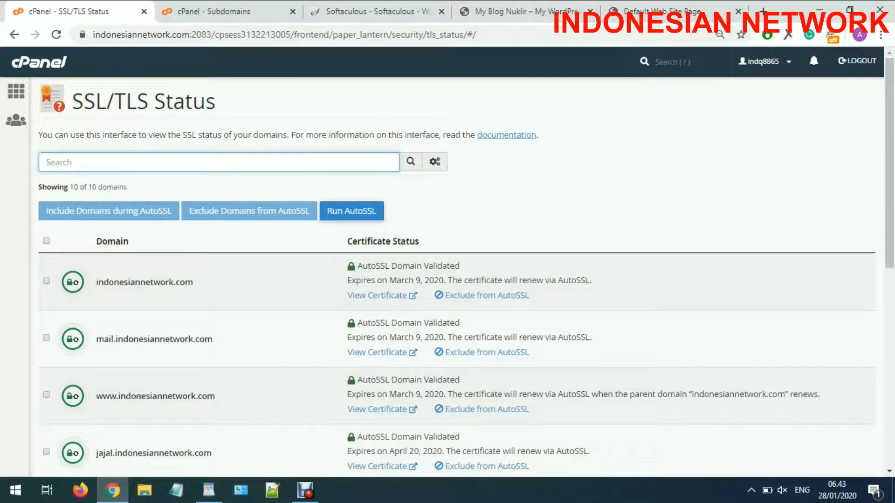
pyautogui.scroll(-5, 168, 411)
pyautogui.scroll(-3, 168, 405)
pyautogui.scroll(2, 82, 317)
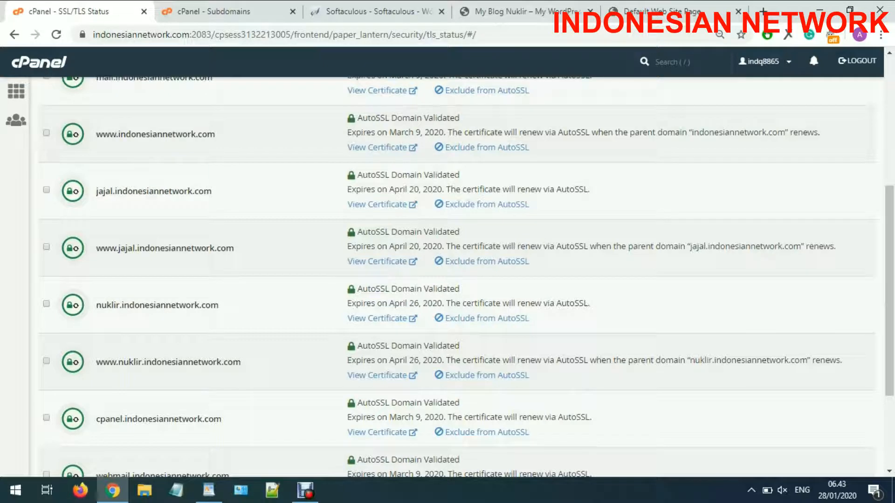
pyautogui.click(881, 35)
# - Load nuklir.indonesiannetwork.com in a new Incognito window
pyautogui.click(759, 82)
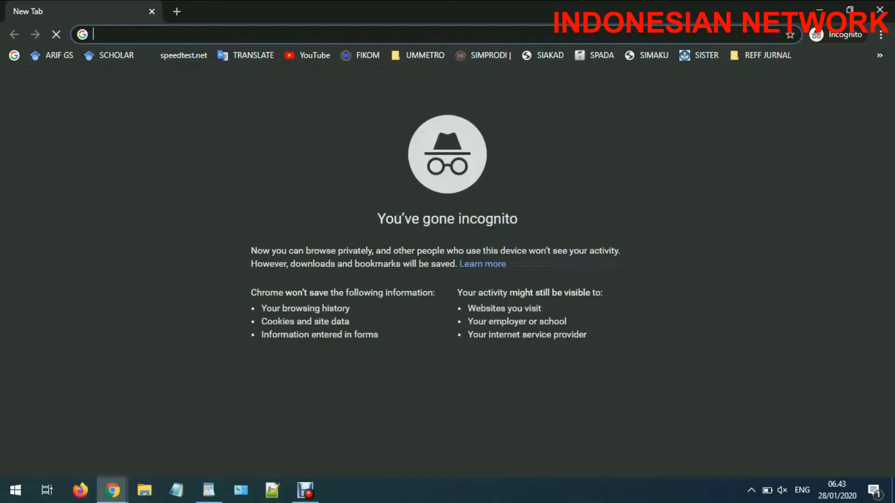
pyautogui.write('nuklir.indonesiannetwork.com')
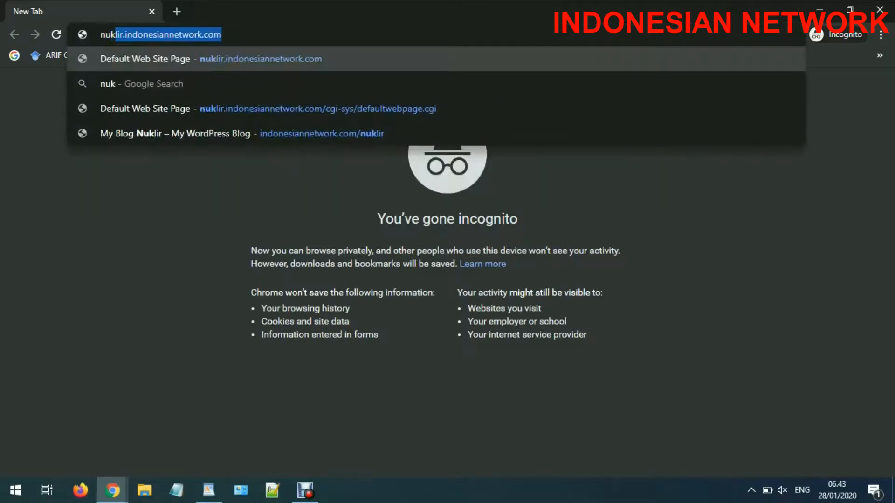
pyautogui.press('Return')
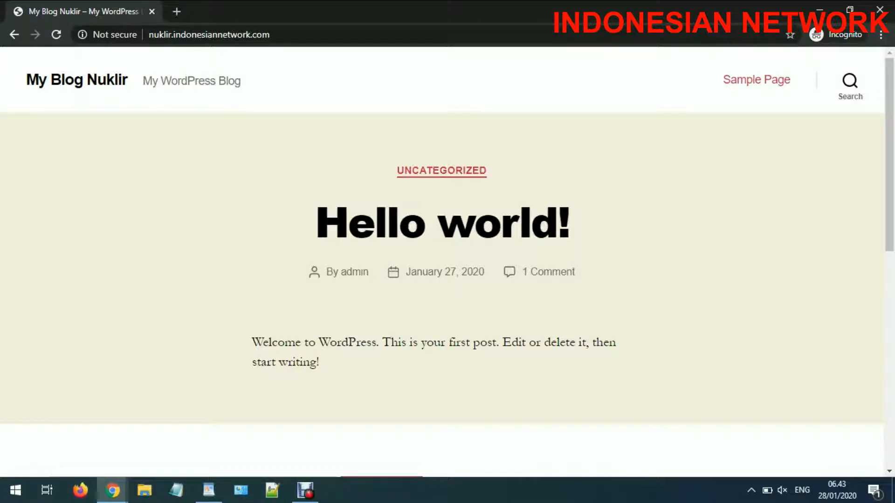
pyautogui.click(148, 34)
pyautogui.click(148, 34)
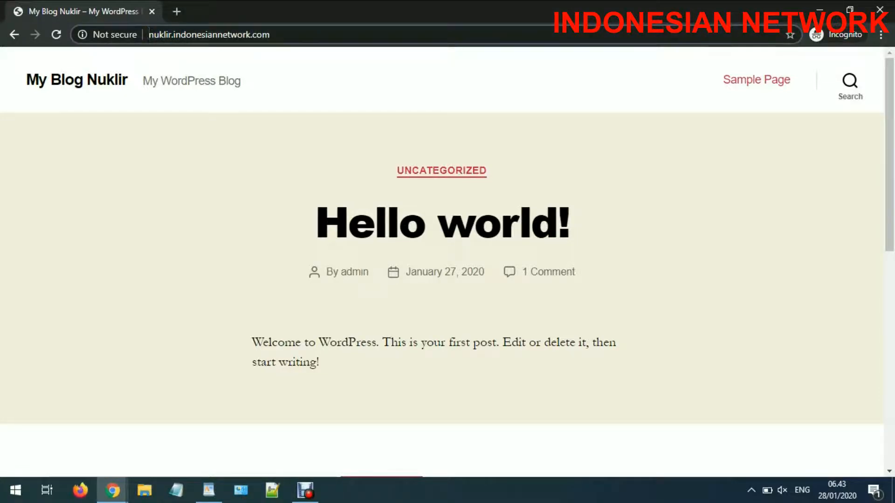
pyautogui.write('https:')
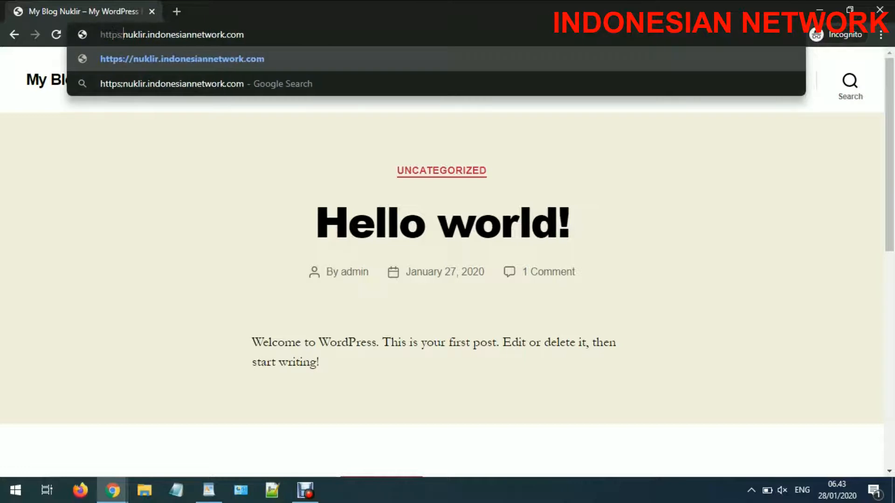
pyautogui.write('//')
pyautogui.press('Return')
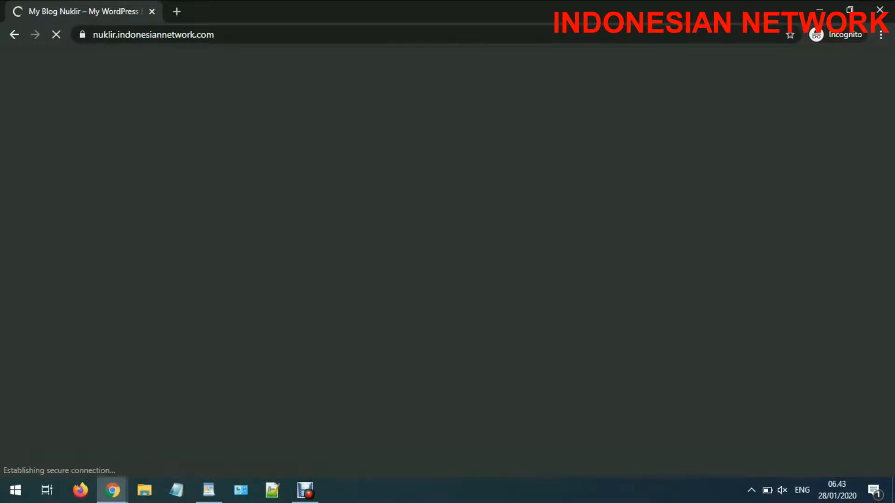
pyautogui.click(82, 35)
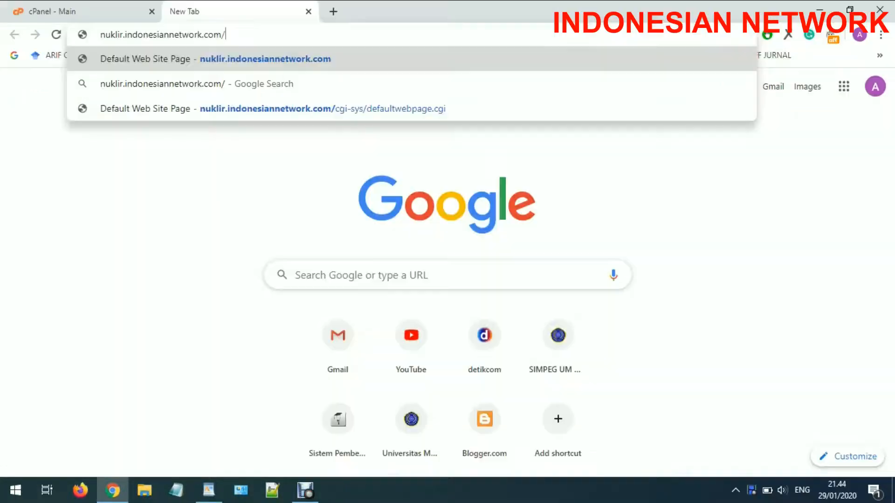
pyautogui.write('wp')
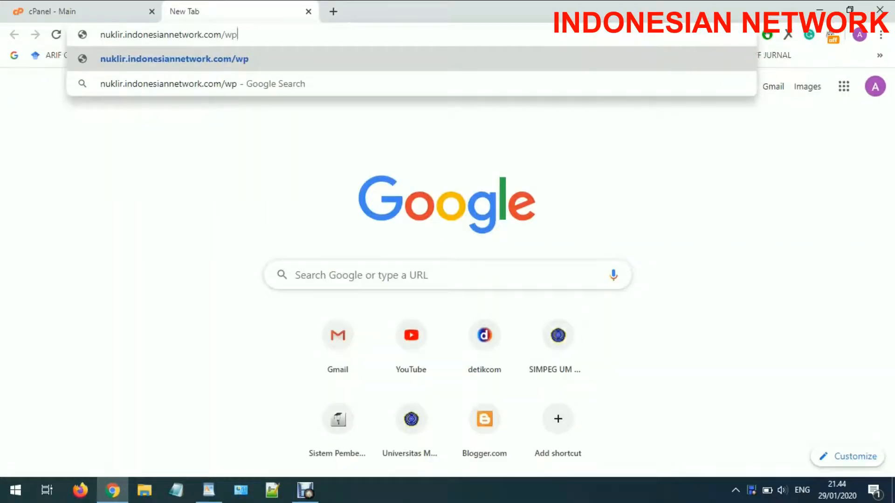
pyautogui.write('-admin')
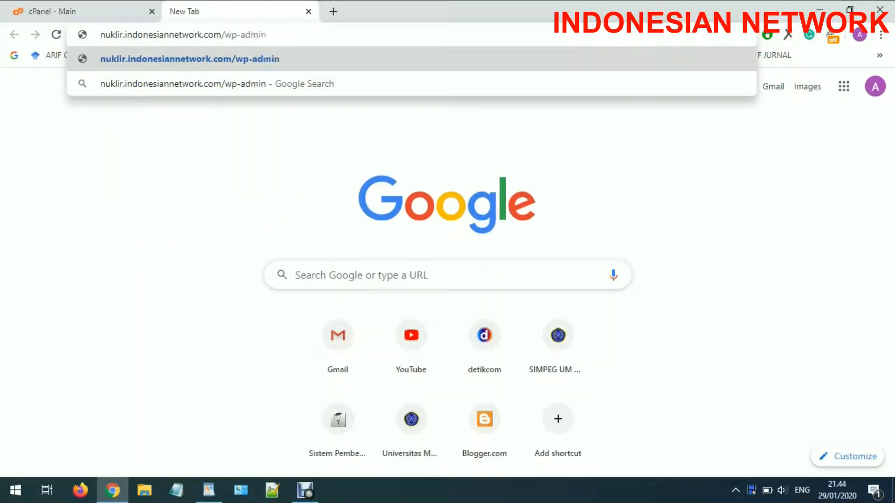
# - Go to wp-admin and pass the browser sign-in prompt with the server credentials
pyautogui.press('Return')
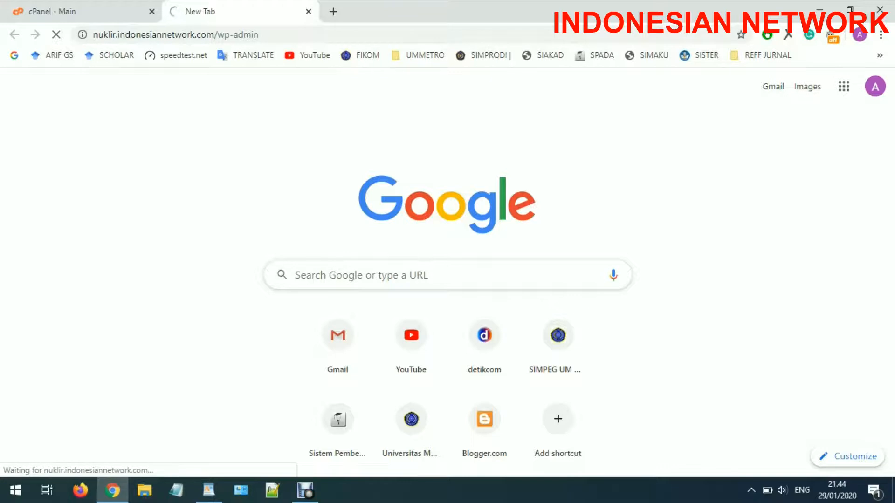
pyautogui.write('h')
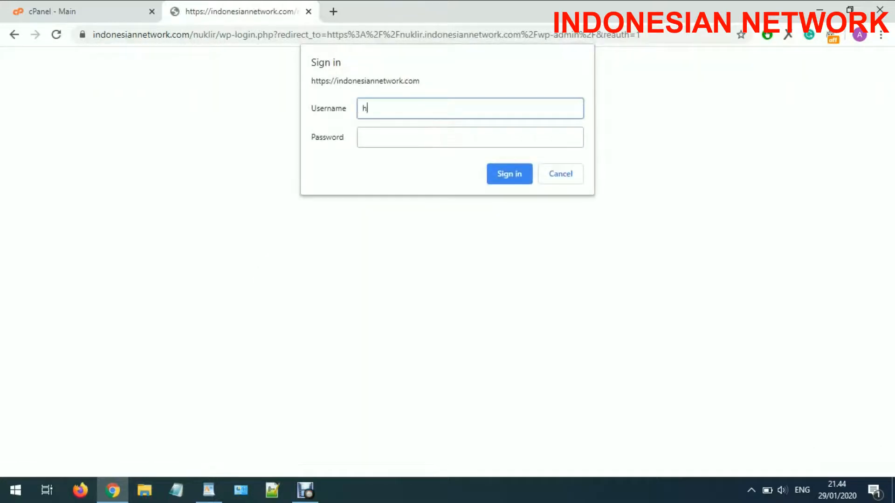
pyautogui.write('uman')
pyautogui.press('Tab')
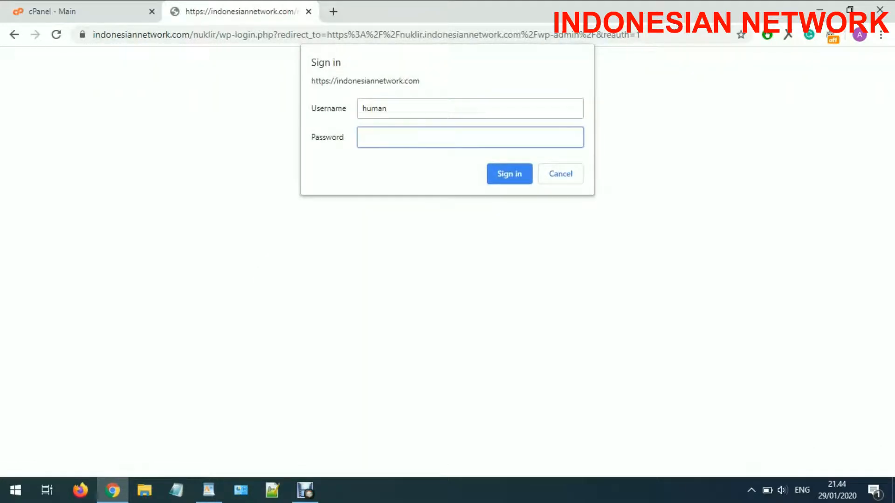
pyautogui.write('•••••')
pyautogui.press('Return')
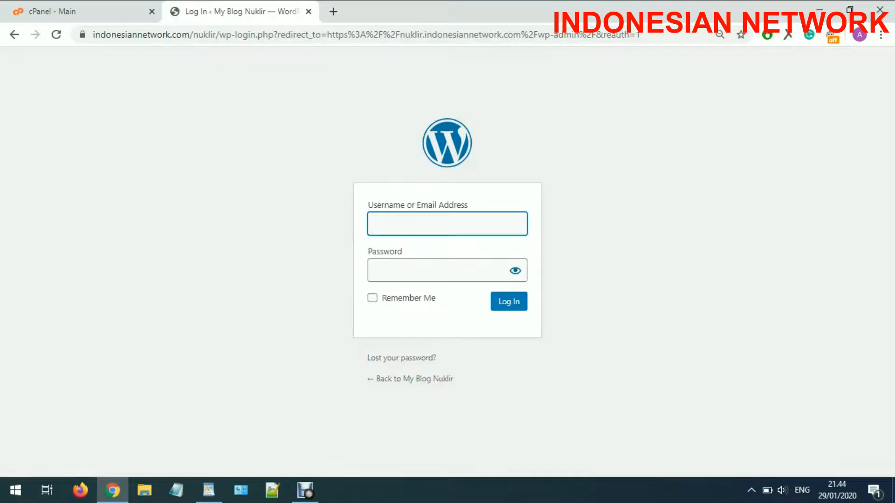
# - Log in to WordPress with the admin account's username and password
pyautogui.write('admin')
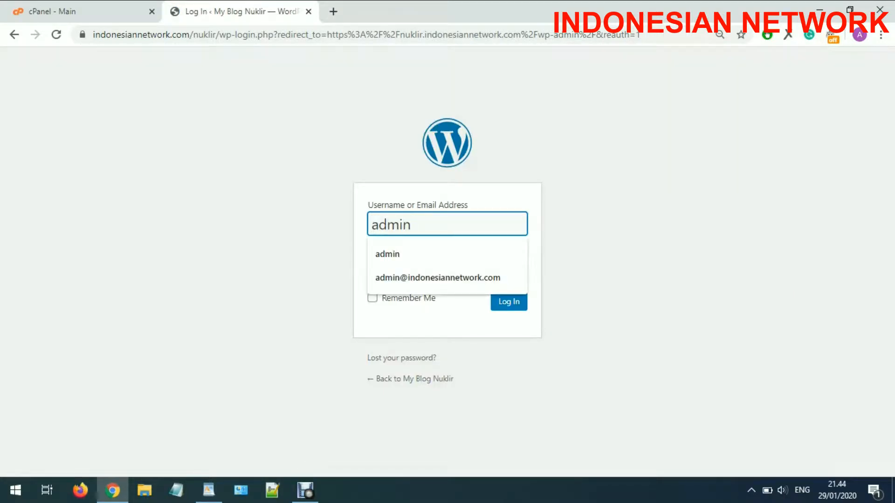
pyautogui.press('Tab')
pyautogui.write('******')
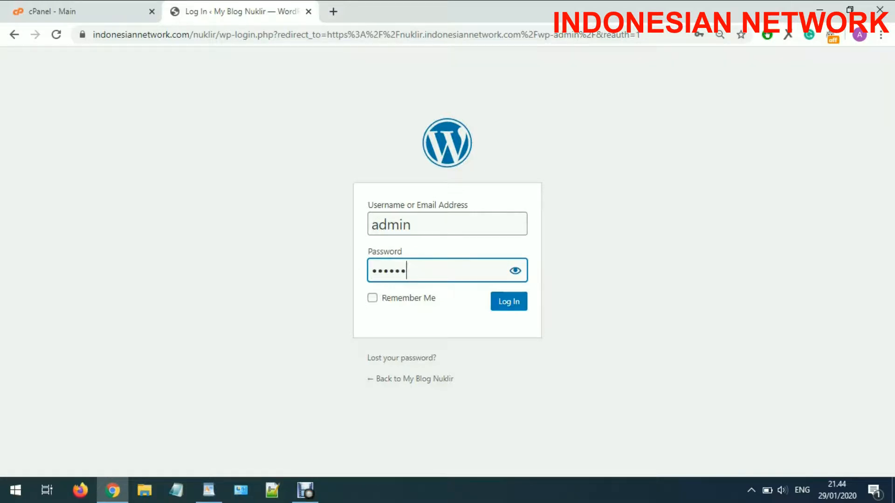
pyautogui.write('*****')
pyautogui.press('Return')
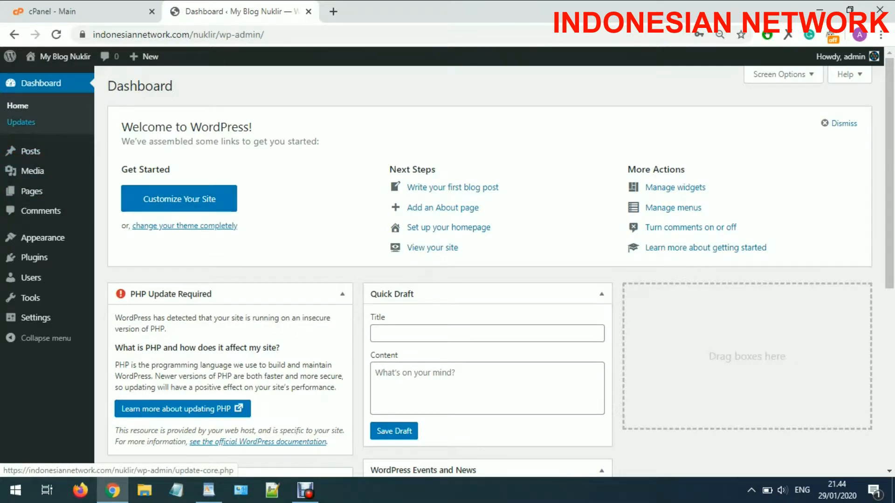
# - Open All Posts, view Hello world! in a new tab, then return to the Posts list
pyautogui.moveTo(31, 151)
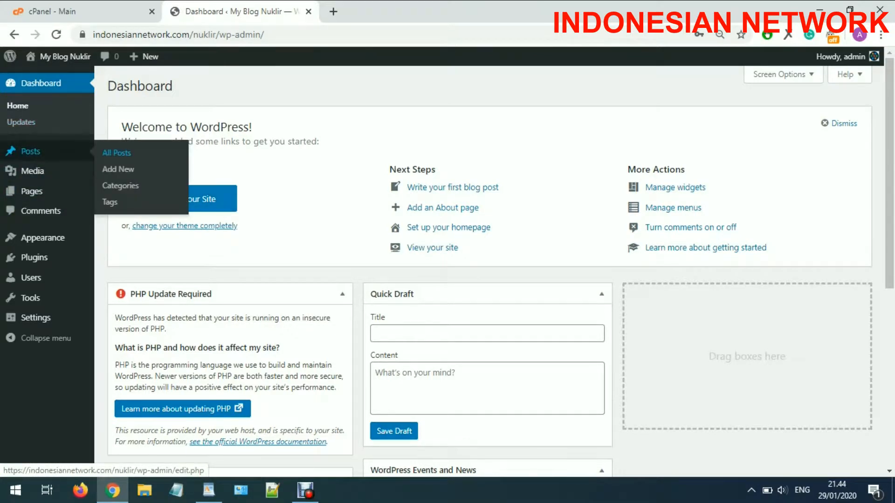
pyautogui.click(116, 153)
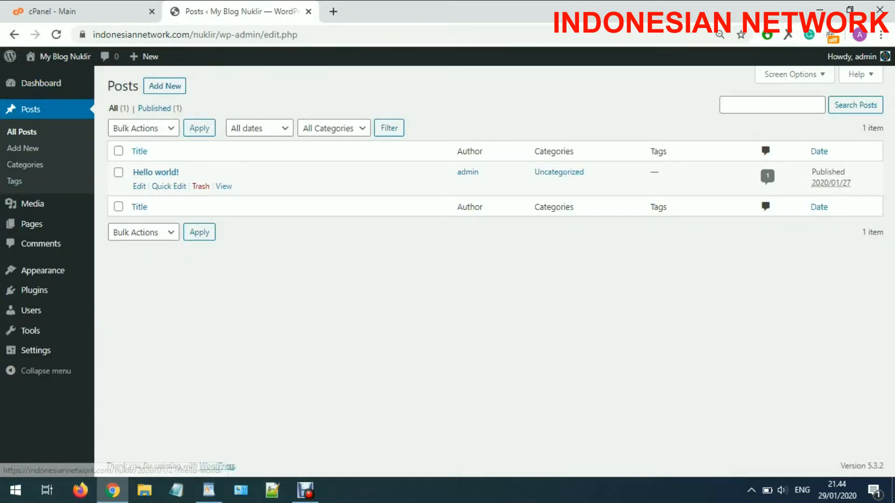
pyautogui.rightClick(223, 187)
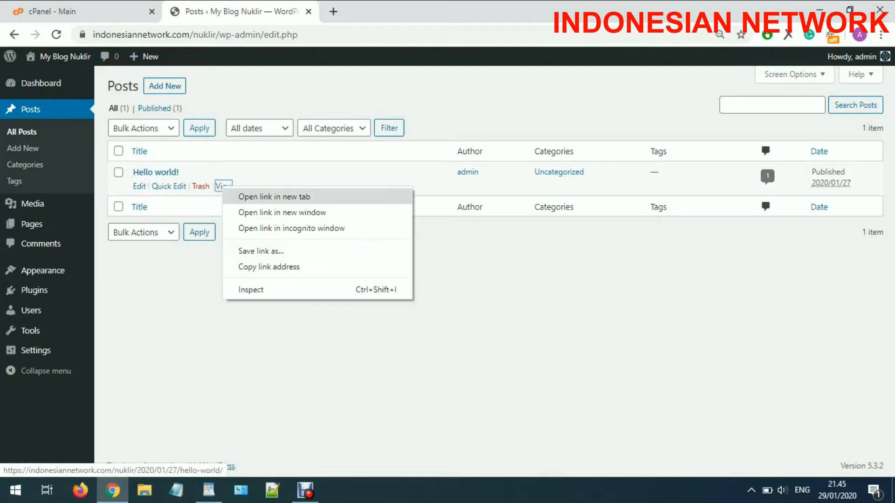
pyautogui.click(274, 197)
pyautogui.hotkey('ctrl', 'Tab')
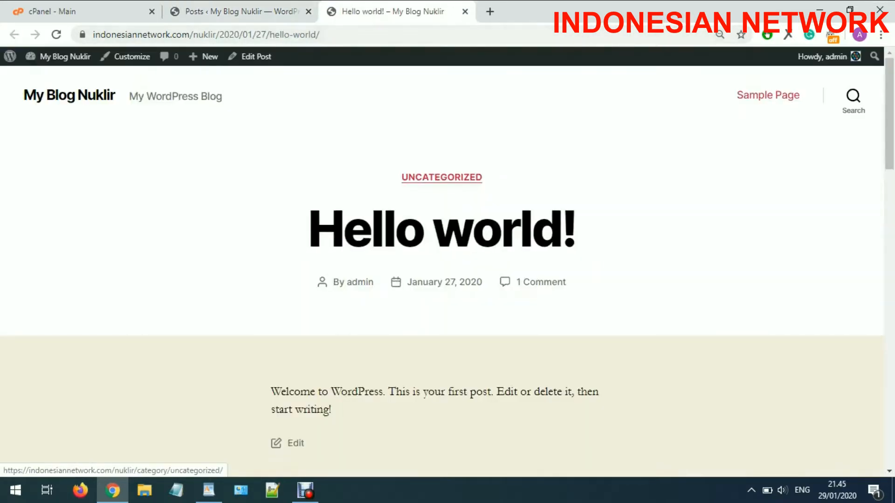
pyautogui.moveTo(309, 229); pyautogui.dragTo(575, 229)
pyautogui.hotkey('ctrl', 'shift', 'Tab')
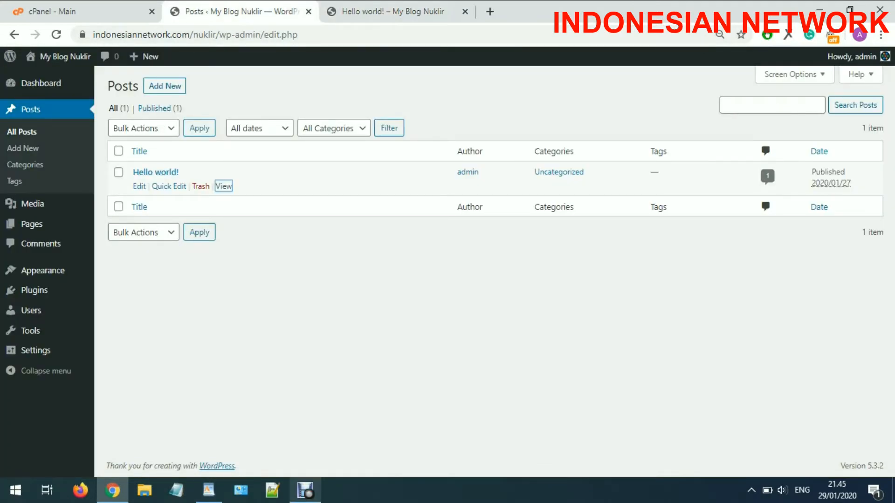
pyautogui.click(305, 489)
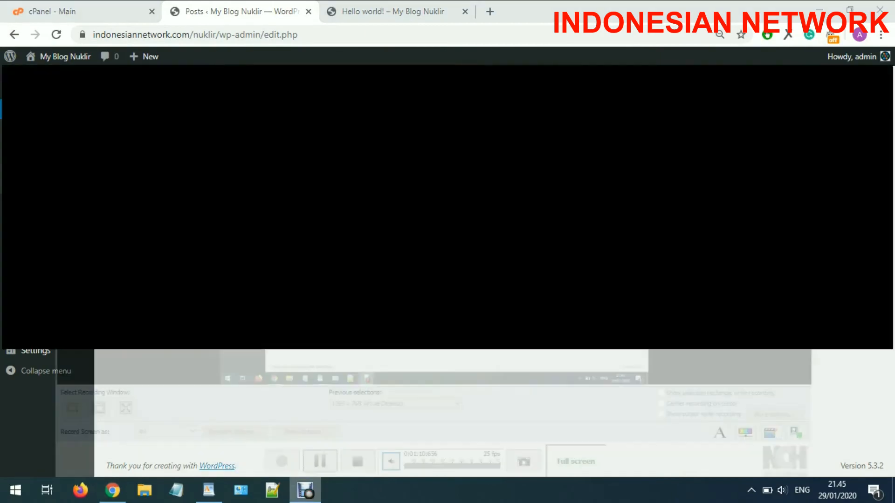